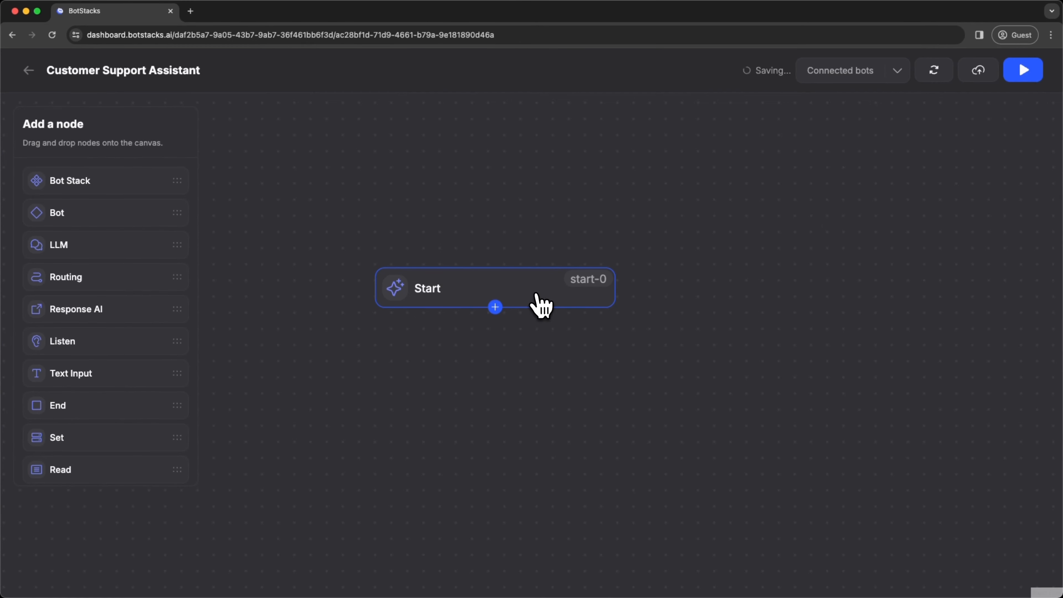
Add a Routing node below the Start node and connect Start to it
{"action": "left_click_drag", "start_coordinate": [542, 304], "coordinate": [510, 177]}
{"action": "left_click_drag", "start_coordinate": [95, 278], "coordinate": [441, 274]}
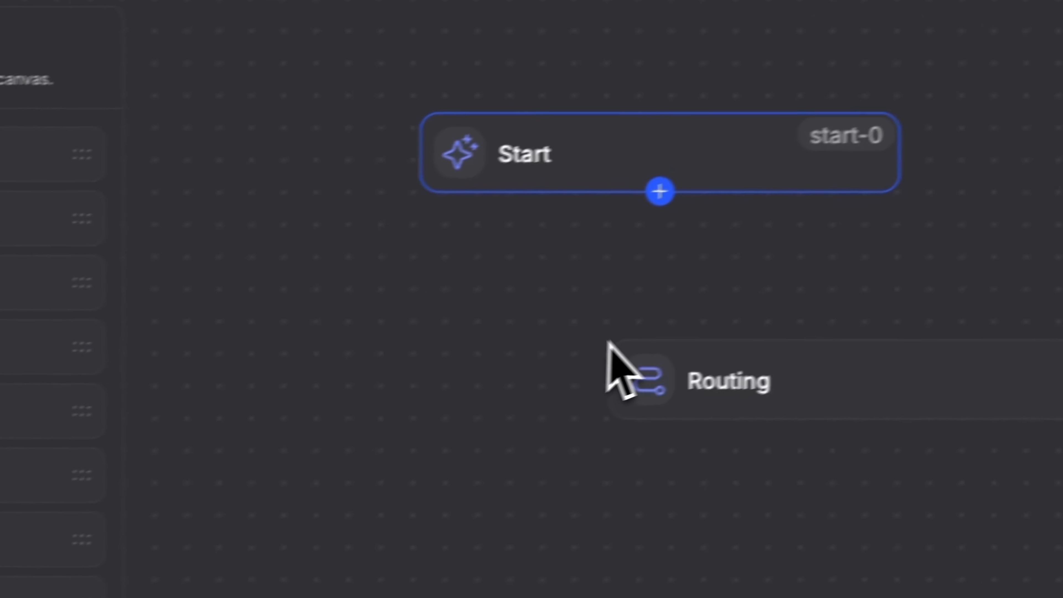
{"action": "left_click_drag", "start_coordinate": [661, 192], "coordinate": [677, 387]}
Create a new intent named Bye for the Routing node with the utterances Bye and Goodbye
{"action": "left_click", "coordinate": [120, 165]}
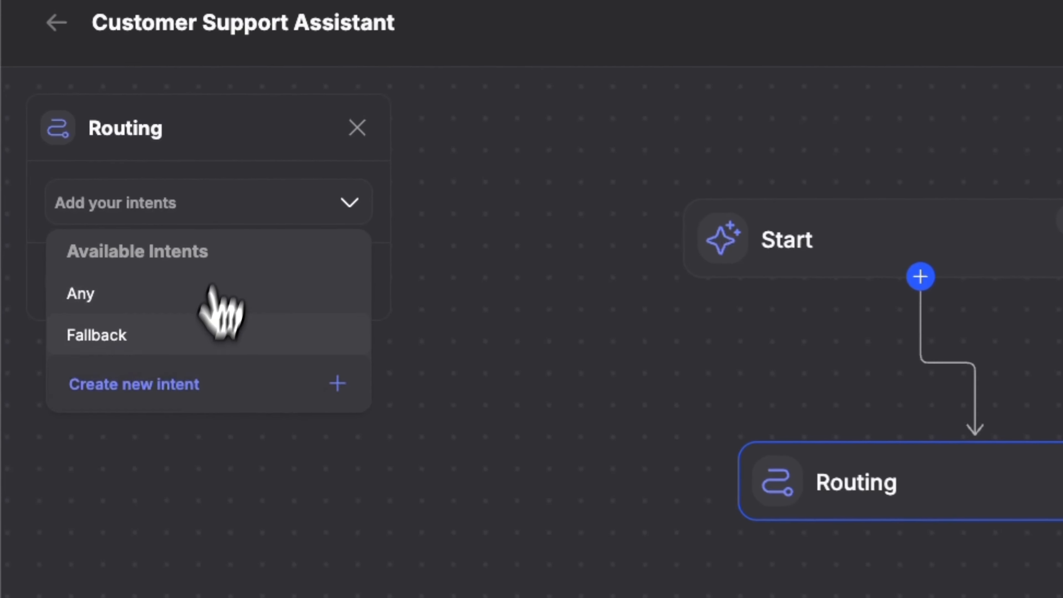
{"action": "left_click", "coordinate": [91, 253]}
{"action": "left_click", "coordinate": [749, 477]}
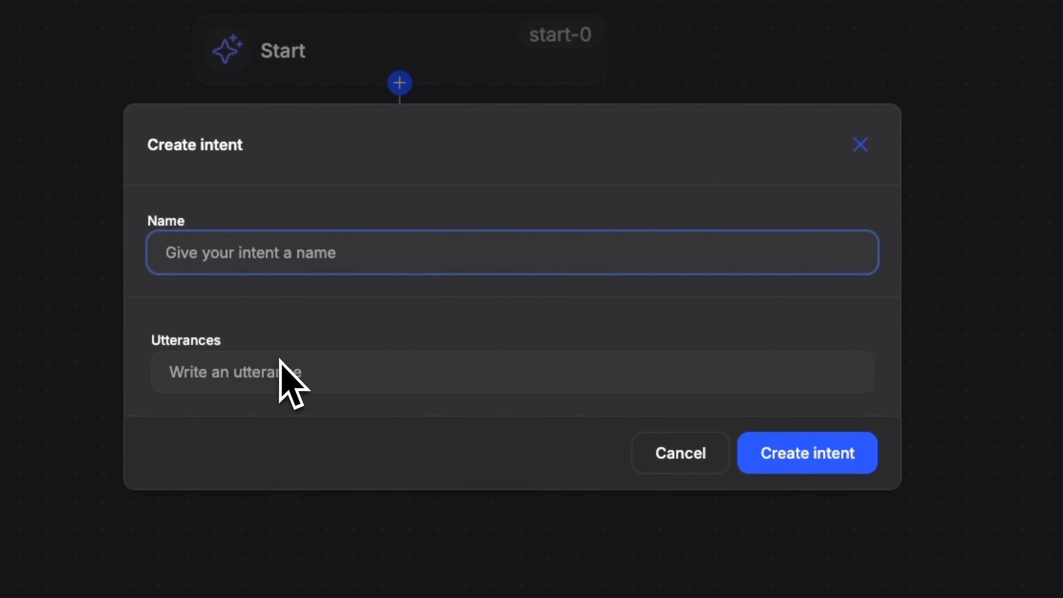
{"action": "type", "text": "Bye"}
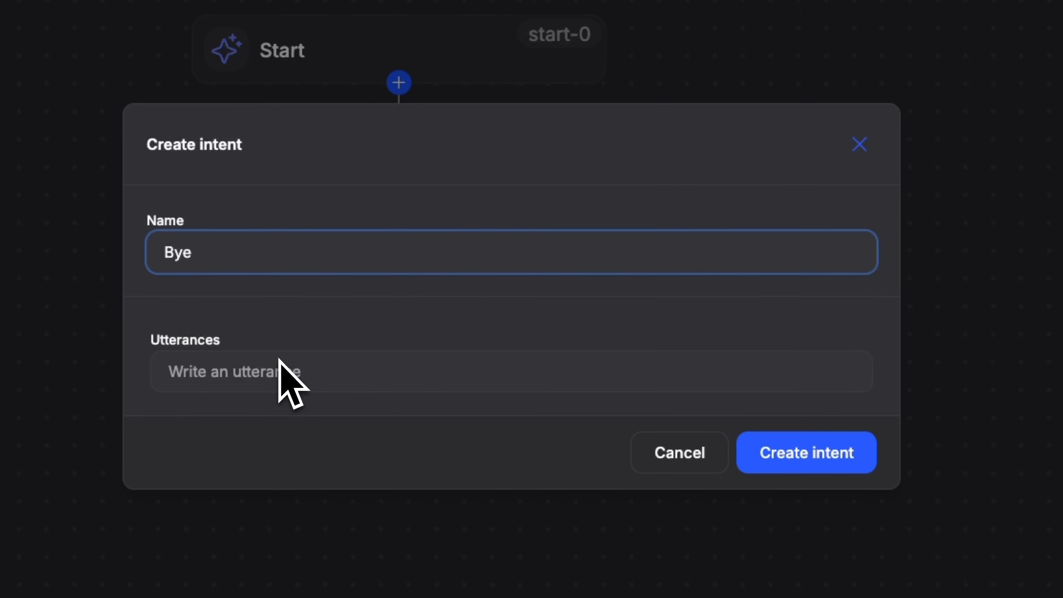
{"action": "left_click", "coordinate": [259, 381]}
{"action": "type", "text": "Bye"}
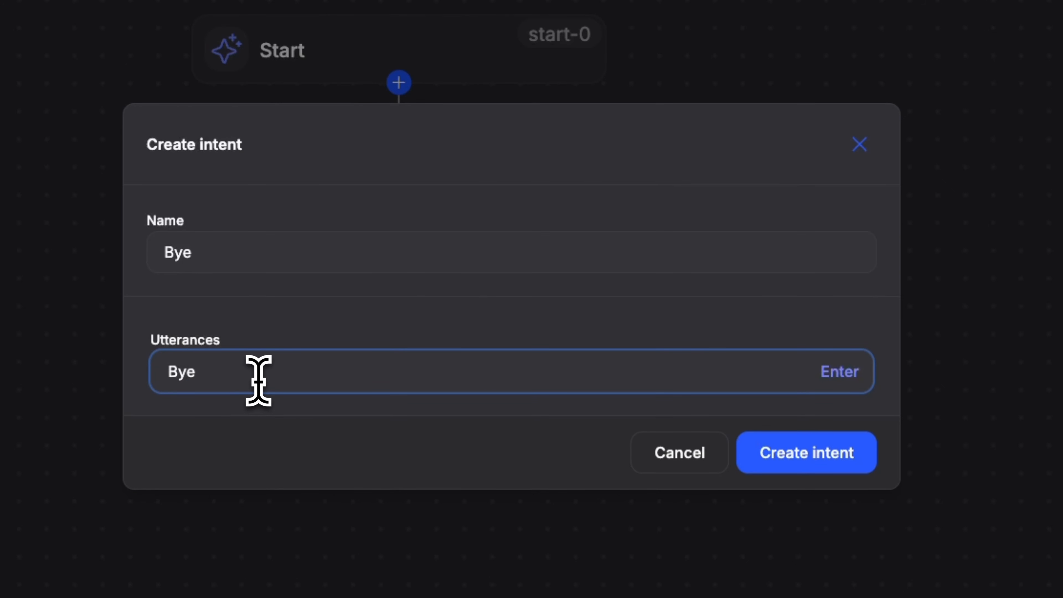
{"action": "key", "text": "Return"}
{"action": "left_click", "coordinate": [347, 362]}
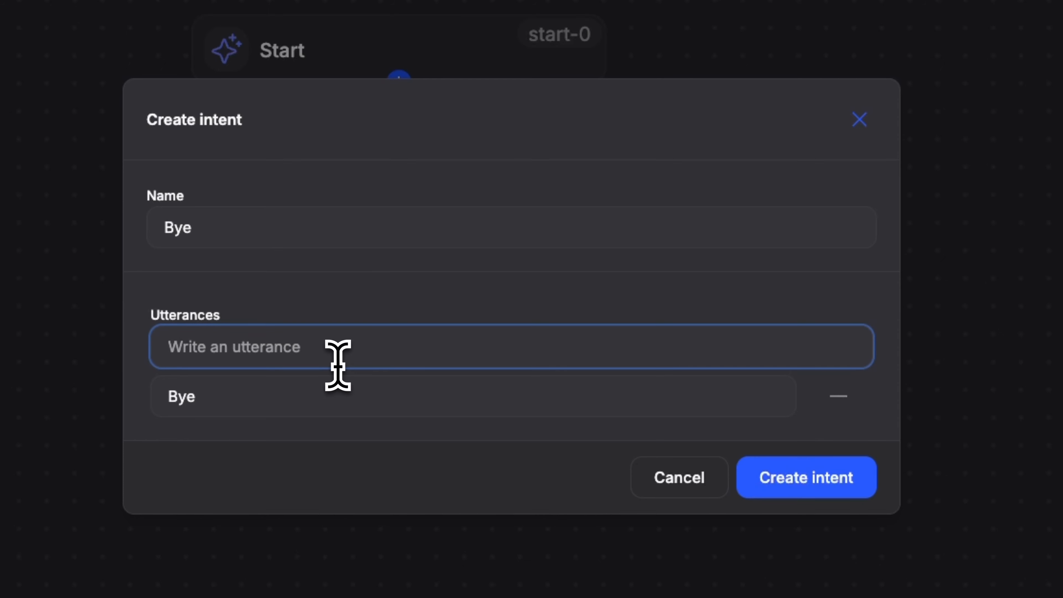
{"action": "type", "text": "Goodbye"}
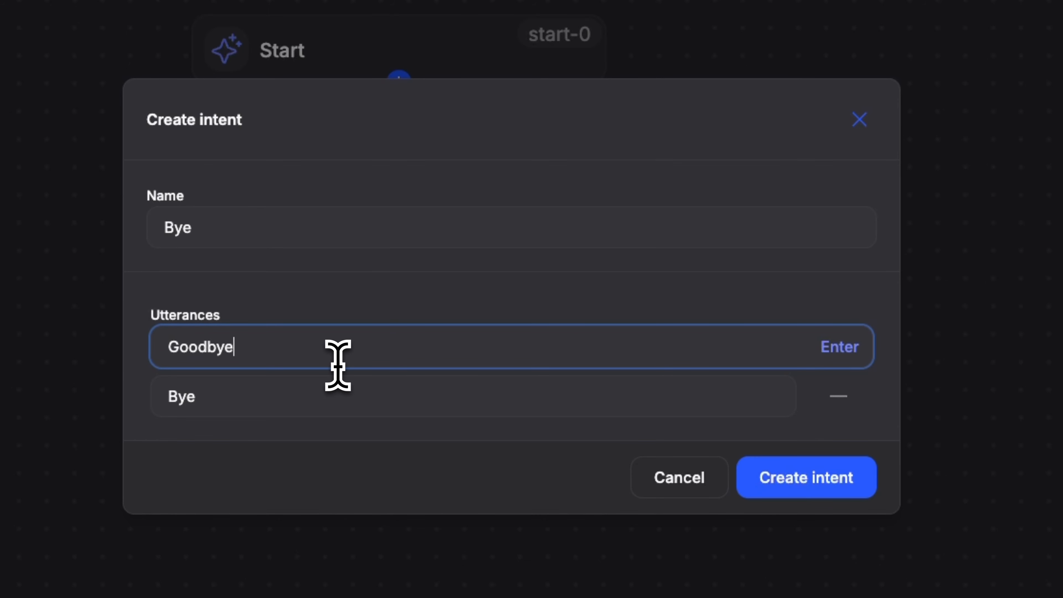
{"action": "left_click", "coordinate": [837, 348]}
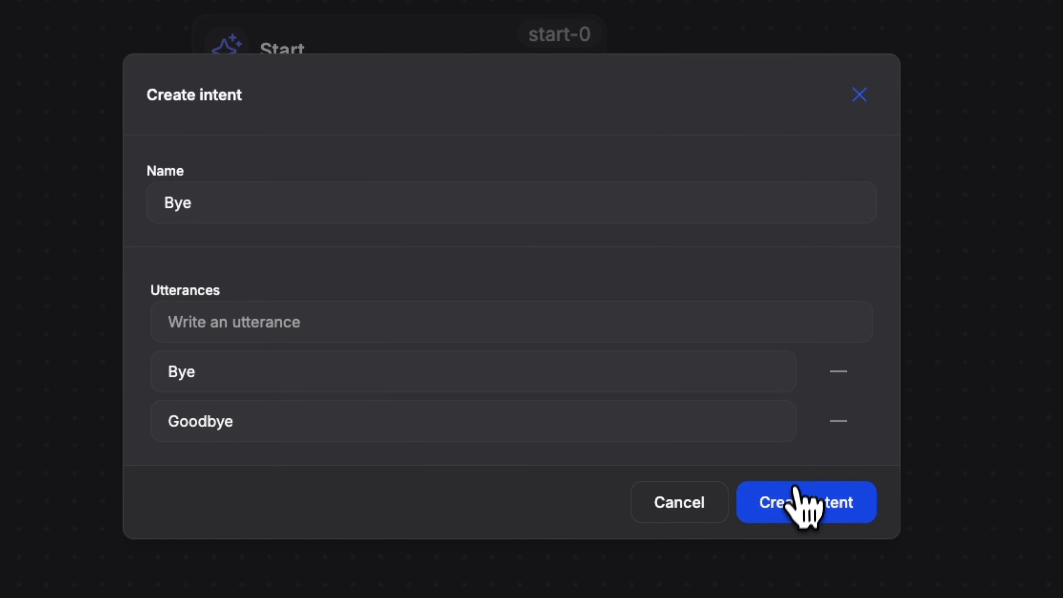
{"action": "left_click", "coordinate": [803, 503]}
Add the Bye and Fallback intents to the Routing node and close its settings
{"action": "left_click", "coordinate": [90, 163]}
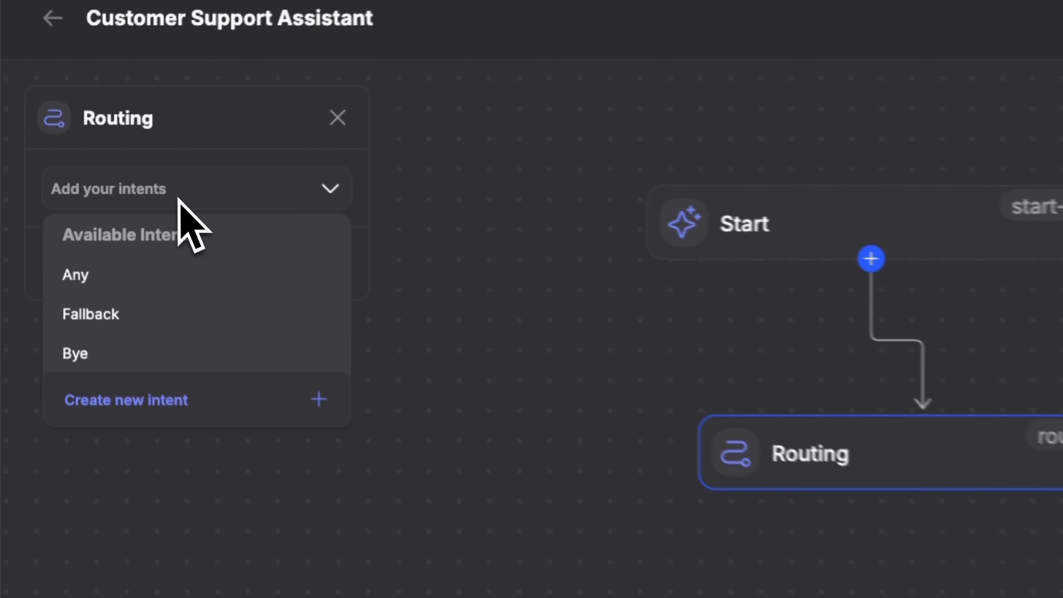
{"action": "left_click", "coordinate": [147, 354]}
{"action": "left_click", "coordinate": [134, 197]}
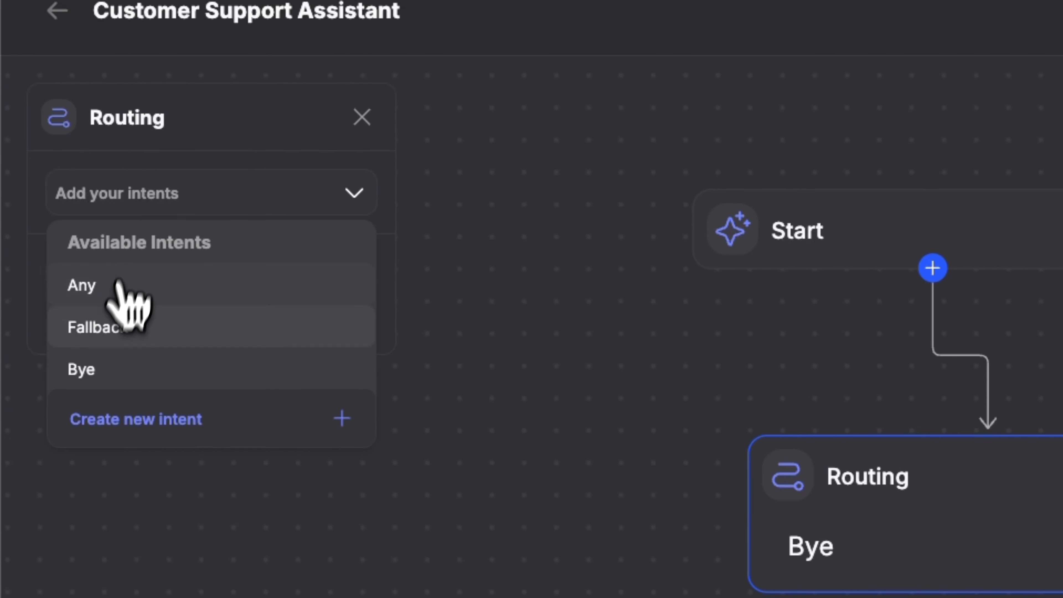
{"action": "left_click", "coordinate": [105, 333]}
{"action": "left_click_drag", "start_coordinate": [309, 280], "coordinate": [300, 197]}
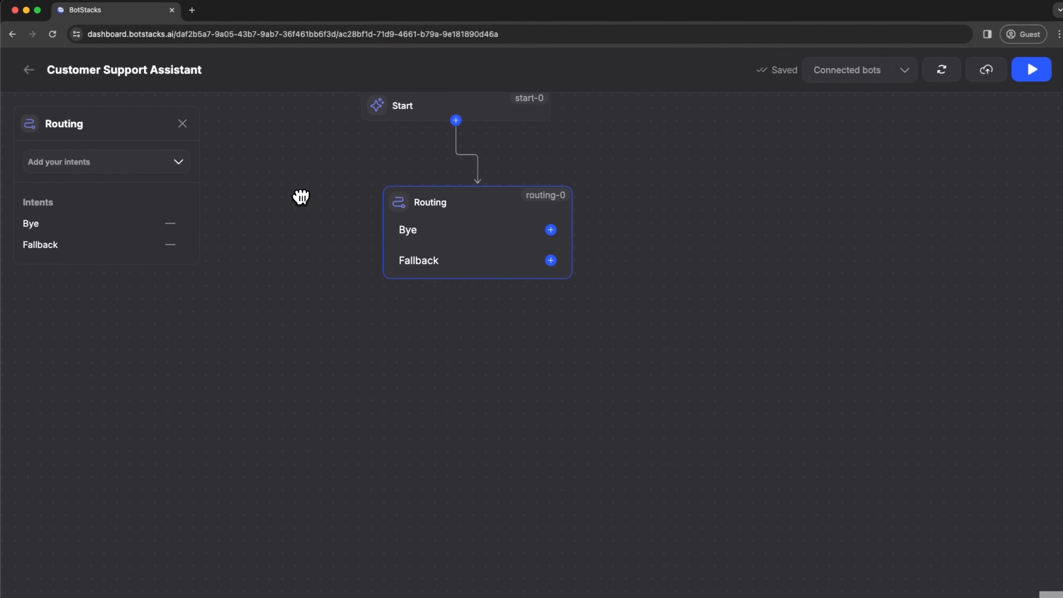
{"action": "left_click", "coordinate": [182, 123]}
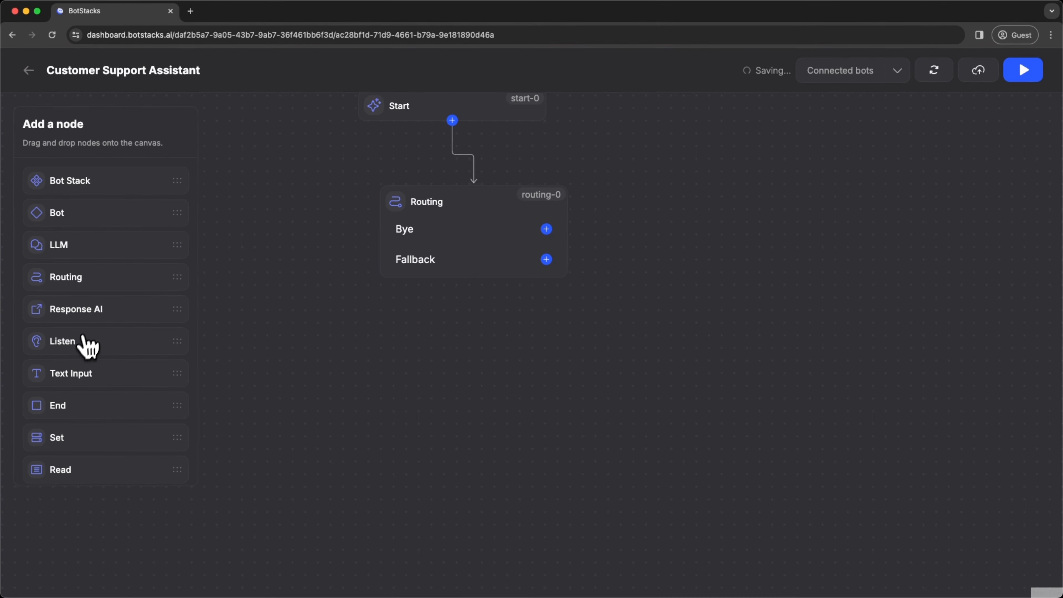
Add a Text Input node reading "Goodbye!!" below the Routing node and connect the Bye intent to it
{"action": "left_click_drag", "start_coordinate": [74, 373], "coordinate": [398, 354]}
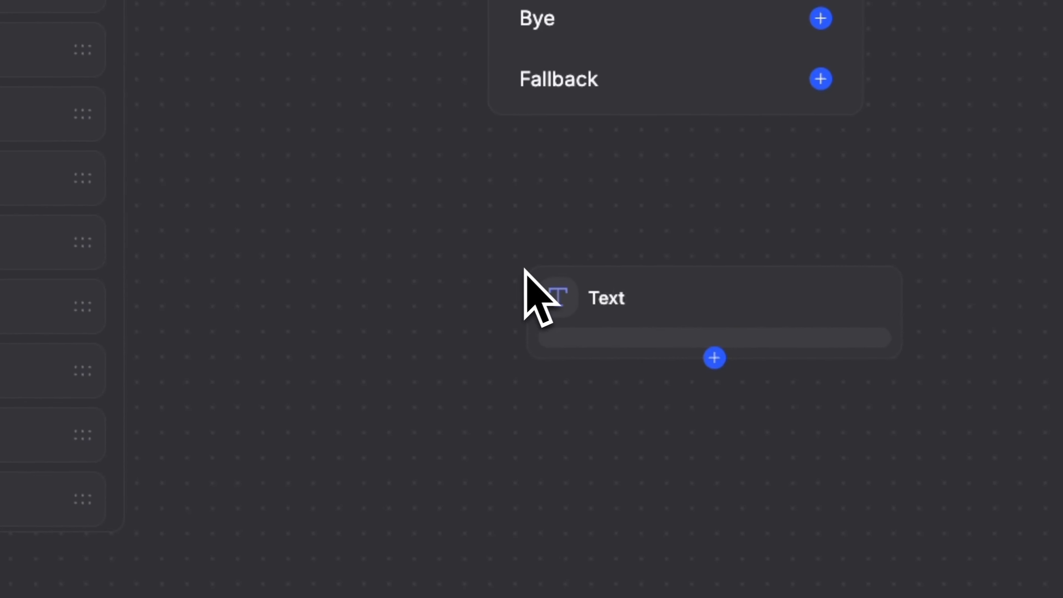
{"action": "left_click", "coordinate": [644, 306]}
{"action": "left_click", "coordinate": [99, 161]}
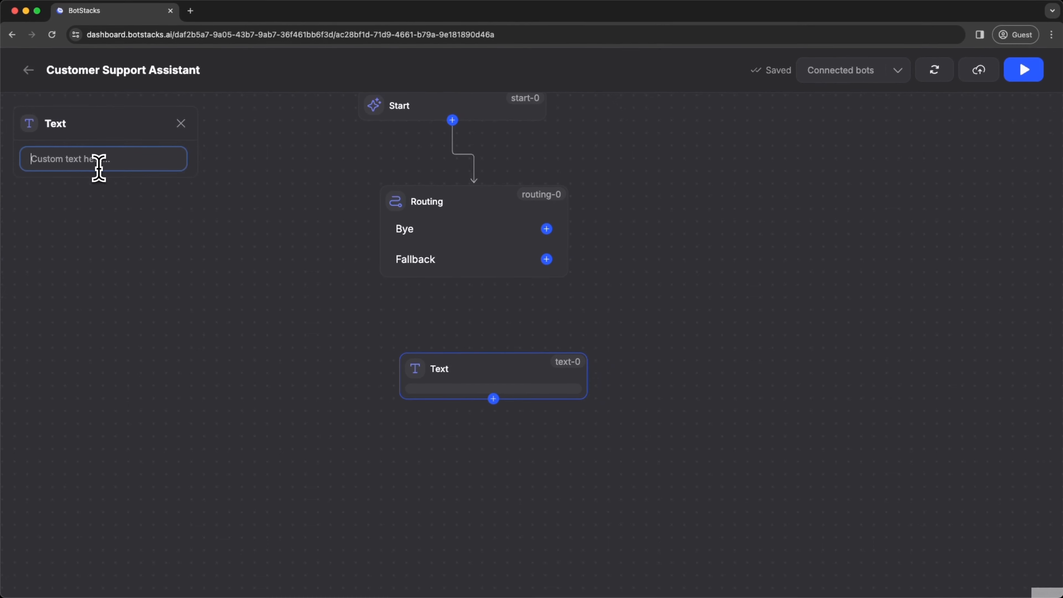
{"action": "type", "text": "Goodbye"}
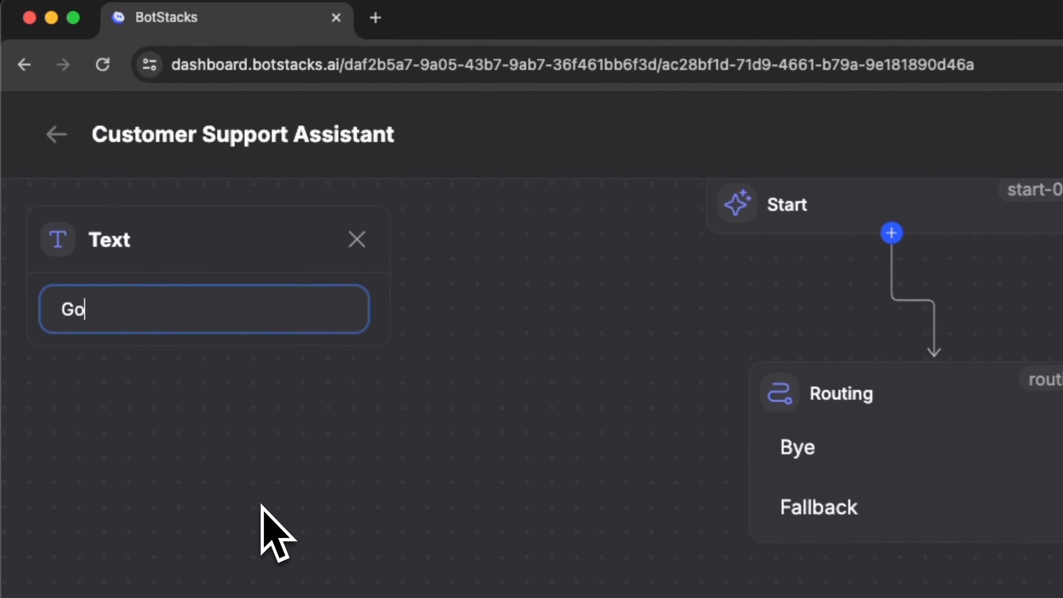
{"action": "type", "text": "!!"}
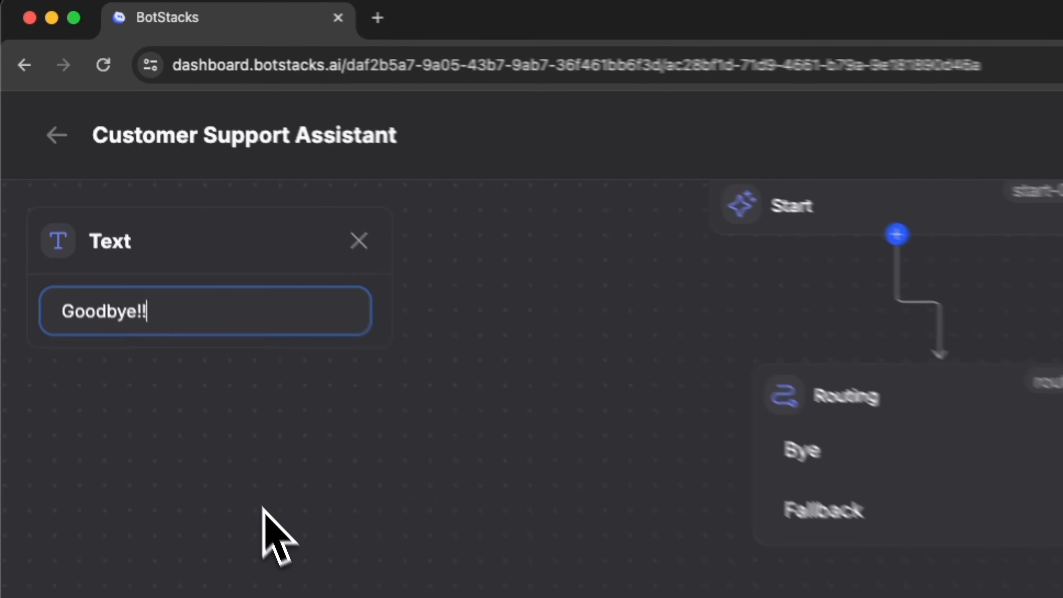
{"action": "left_click", "coordinate": [361, 243]}
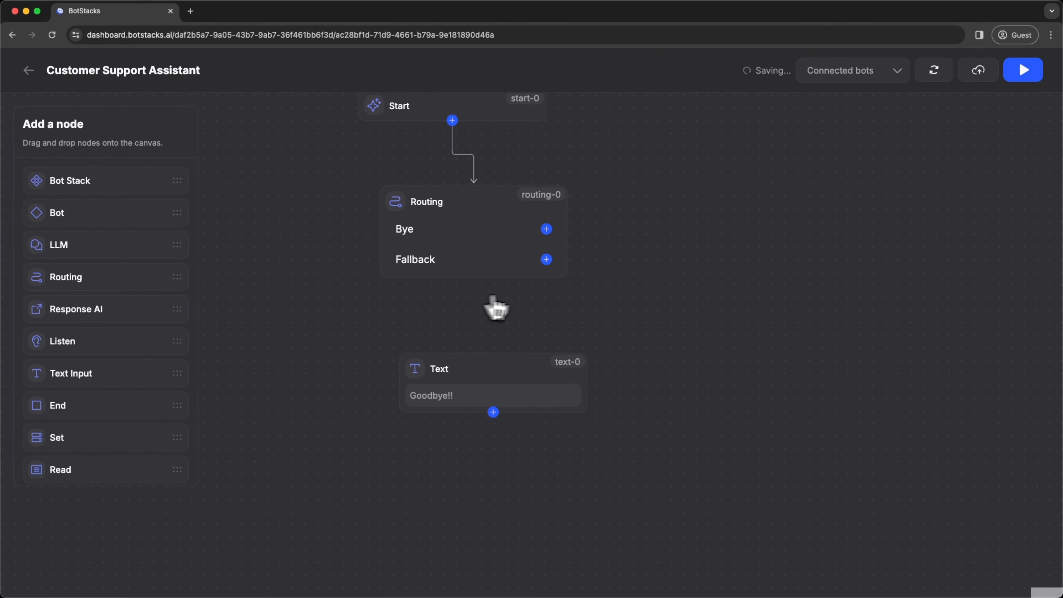
{"action": "left_click_drag", "start_coordinate": [548, 229], "coordinate": [485, 392]}
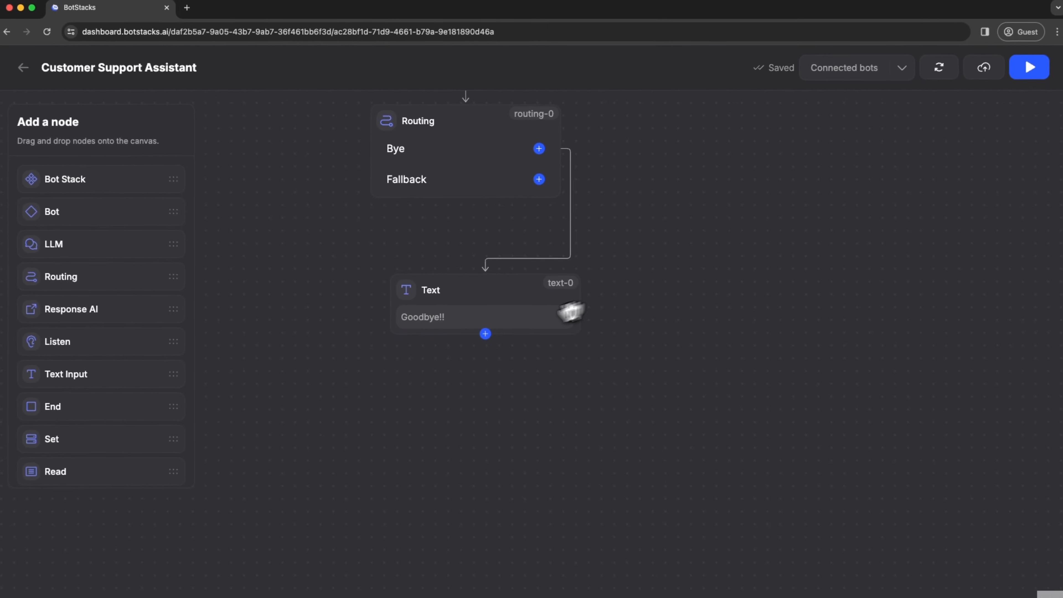
Add a Response AI node, connect the Goodbye text node to it, and align it directly underneath
{"action": "left_click_drag", "start_coordinate": [50, 309], "coordinate": [398, 410]}
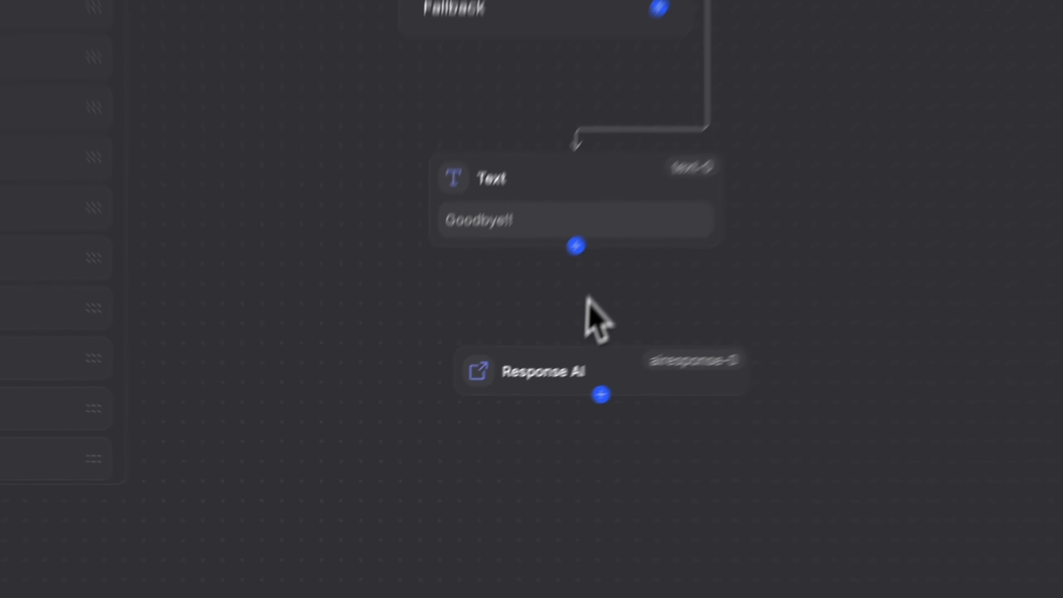
{"action": "left_click_drag", "start_coordinate": [702, 206], "coordinate": [748, 381]}
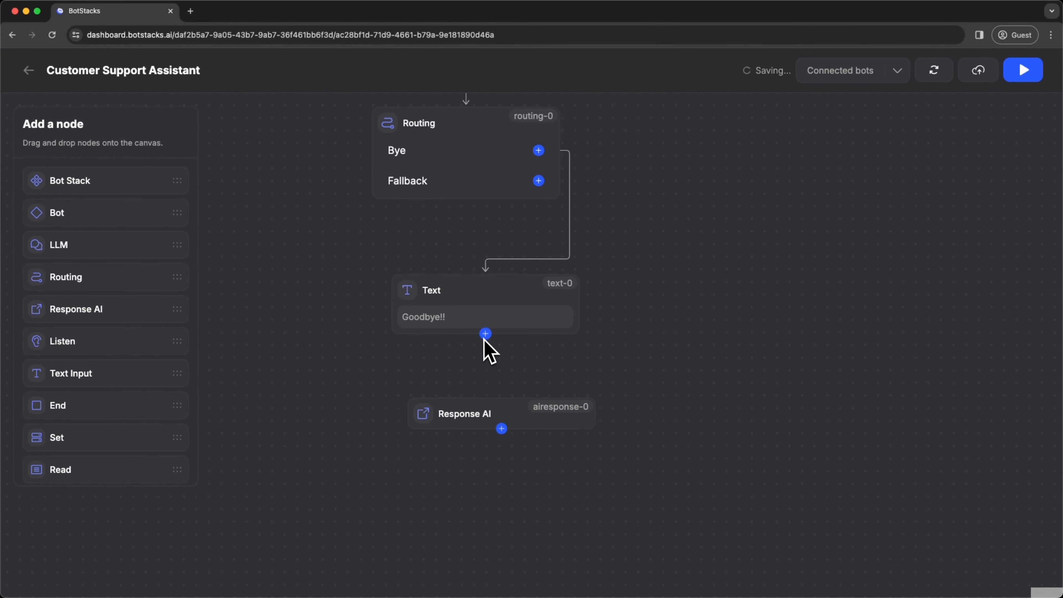
{"action": "left_click_drag", "start_coordinate": [507, 409], "coordinate": [500, 399]}
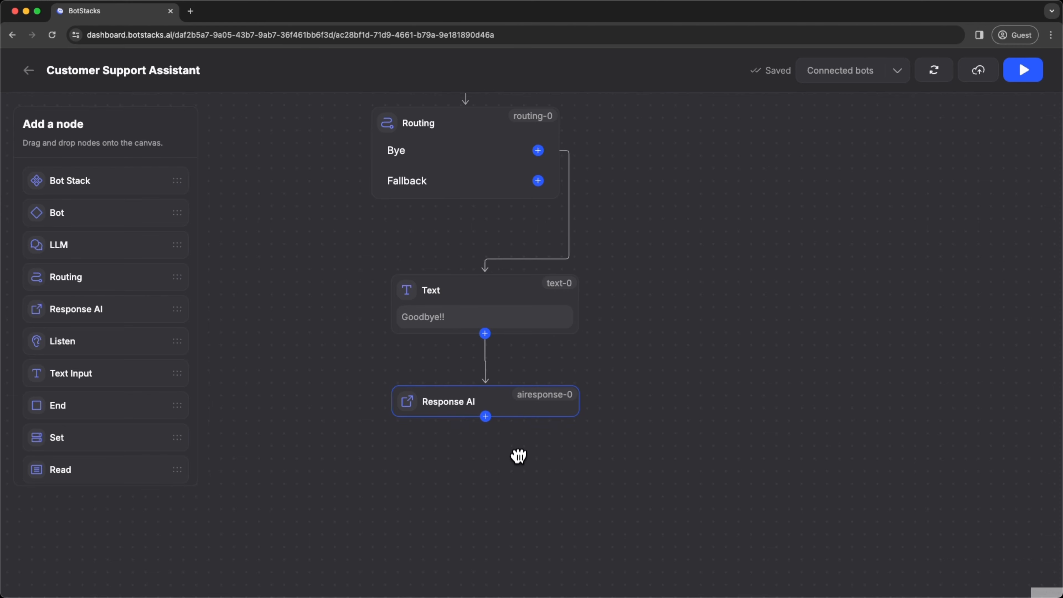
Add an End node below the Response AI node and connect Response AI to it
{"action": "left_click_drag", "start_coordinate": [517, 451], "coordinate": [493, 383]}
{"action": "left_click_drag", "start_coordinate": [208, 407], "coordinate": [473, 427]}
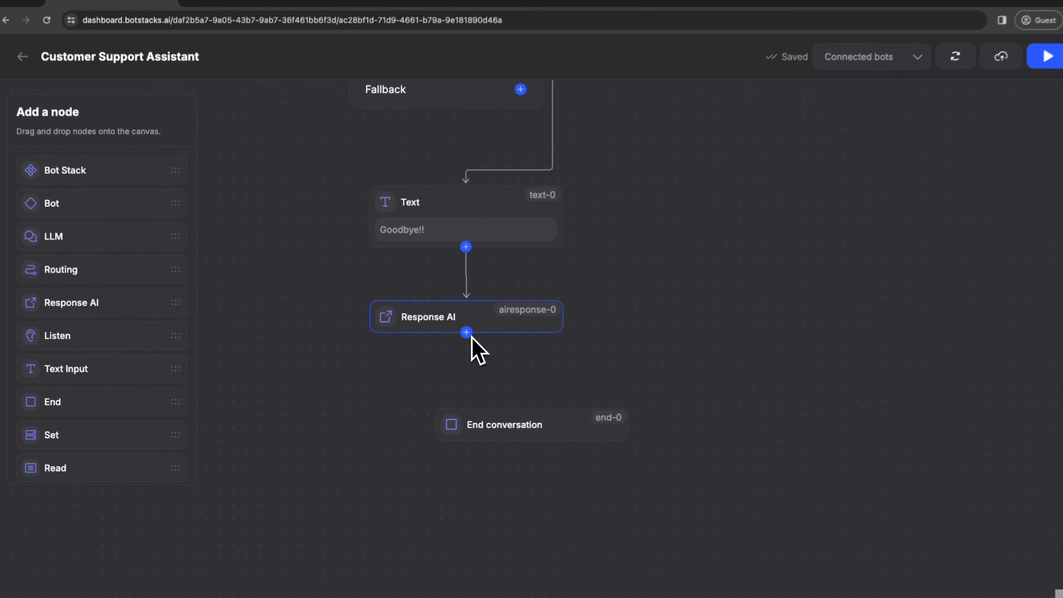
{"action": "left_click_drag", "start_coordinate": [467, 333], "coordinate": [531, 406]}
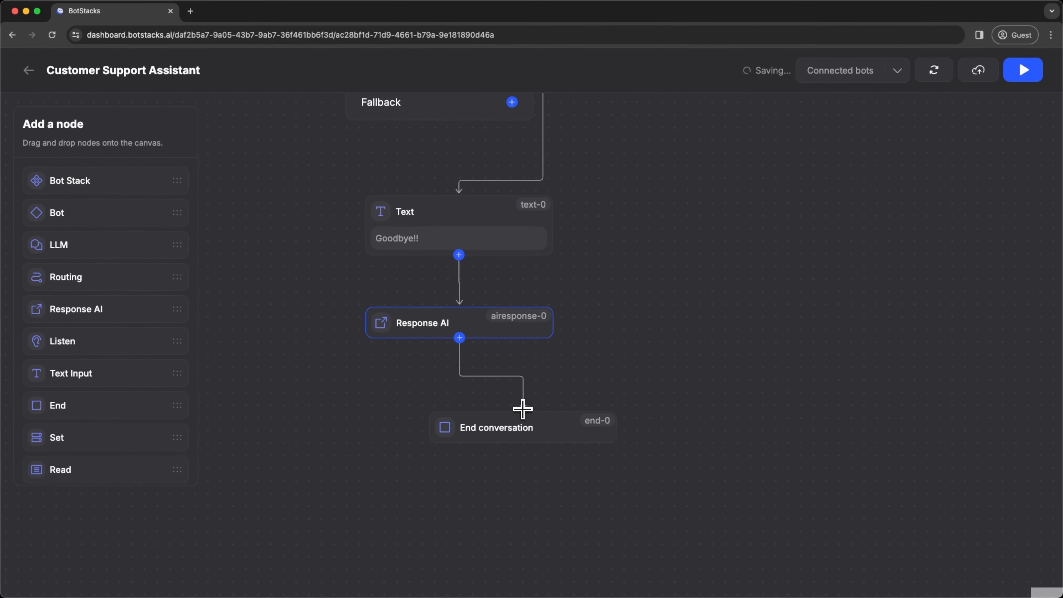
Add a Read node in the free canvas area beside the flow and set its variable to chat_history
{"action": "left_click_drag", "start_coordinate": [632, 322], "coordinate": [532, 467]}
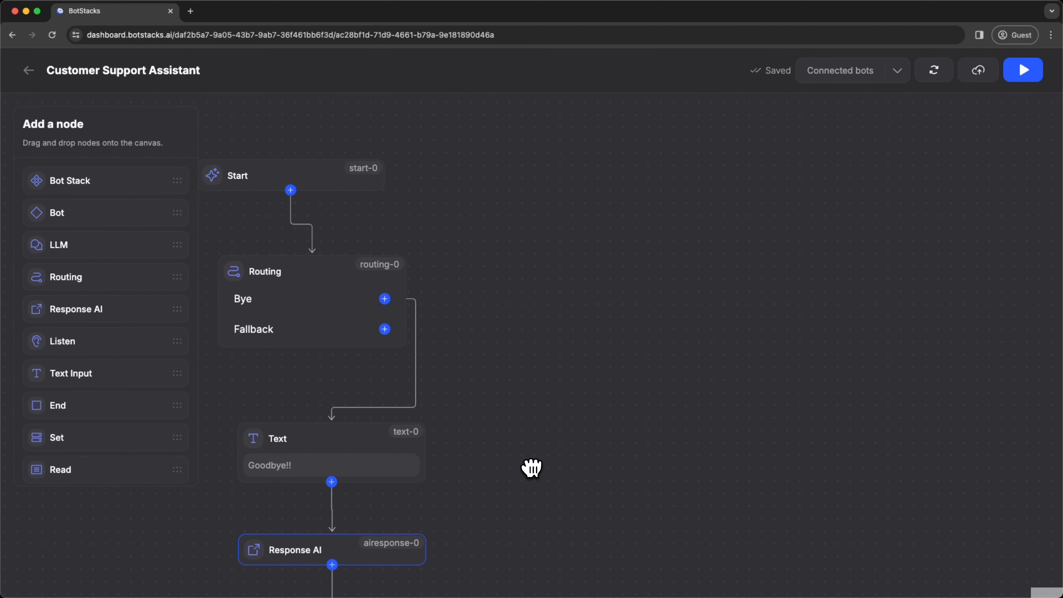
{"action": "left_click_drag", "start_coordinate": [67, 461], "coordinate": [693, 190]}
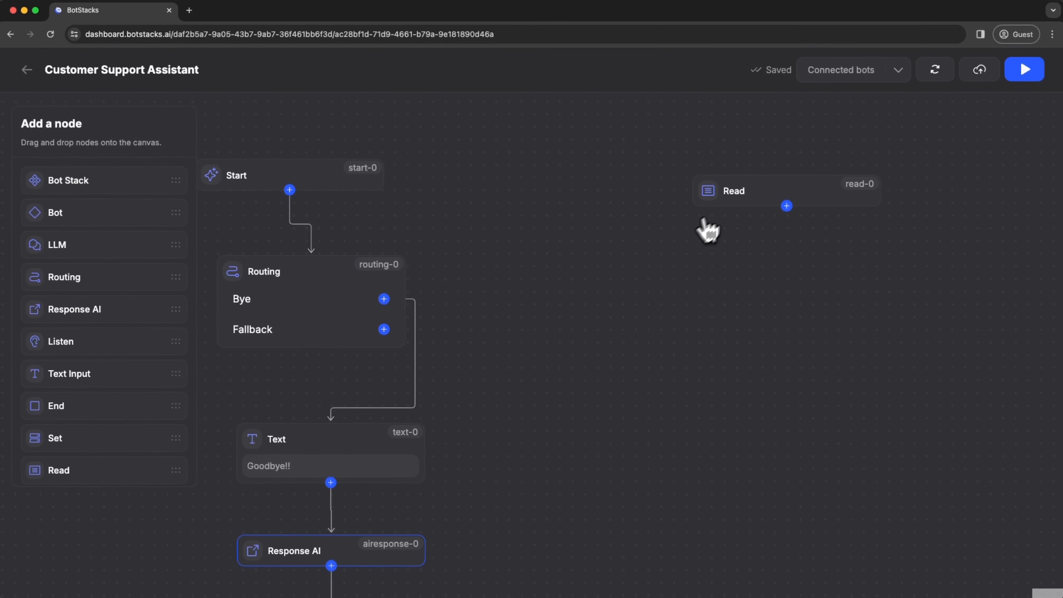
{"action": "left_click", "coordinate": [724, 201]}
{"action": "left_click", "coordinate": [82, 158]}
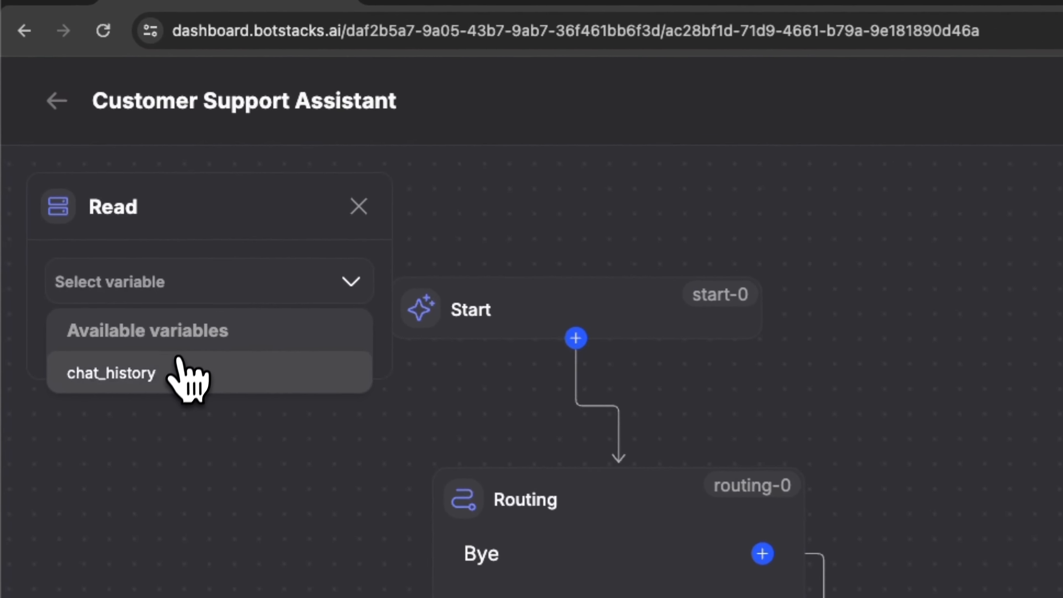
{"action": "left_click", "coordinate": [126, 346]}
{"action": "left_click", "coordinate": [329, 193]}
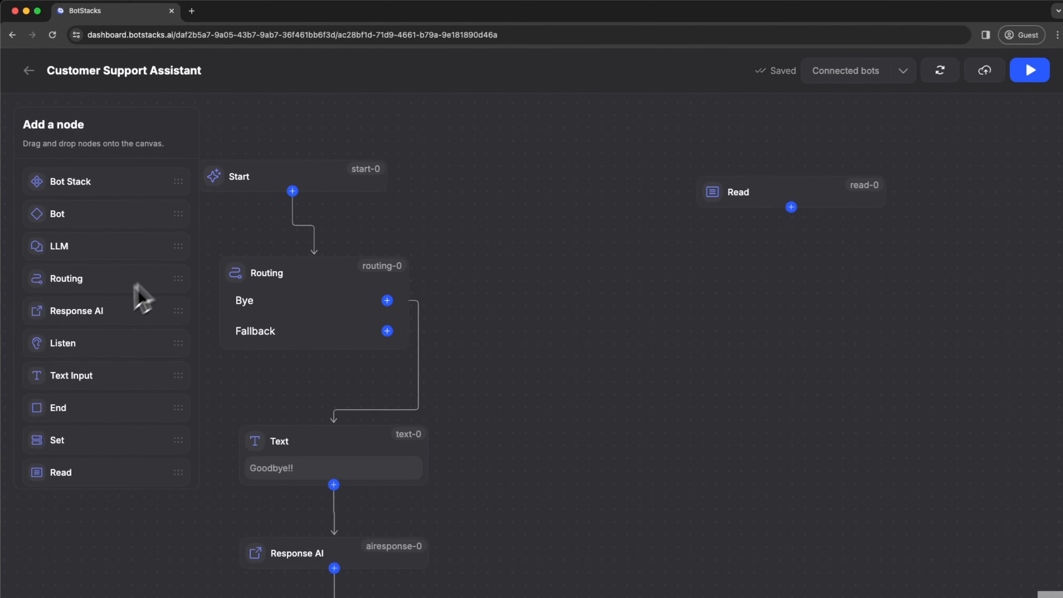
Add an LLM node below the Read node and connect both the Fallback intent and the Read node to it
{"action": "left_click_drag", "start_coordinate": [34, 265], "coordinate": [682, 336]}
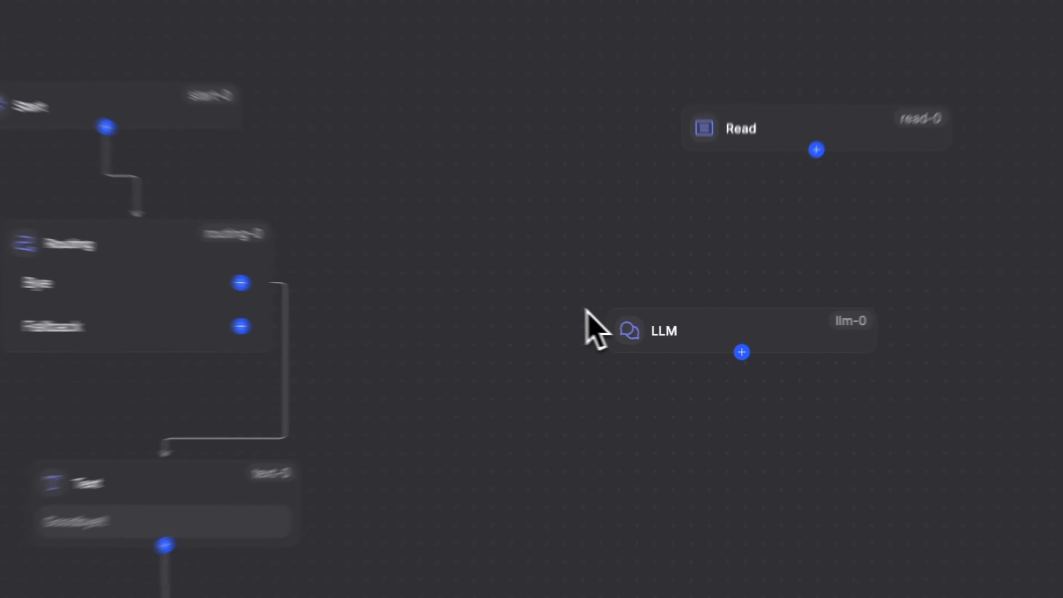
{"action": "left_click", "coordinate": [749, 330]}
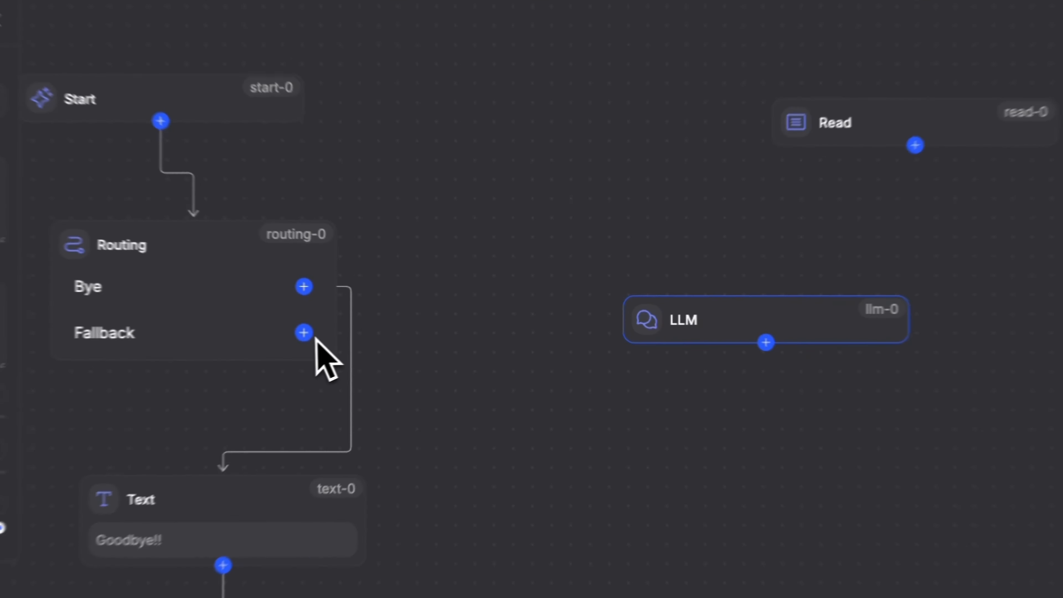
{"action": "left_click_drag", "start_coordinate": [384, 329], "coordinate": [788, 349]}
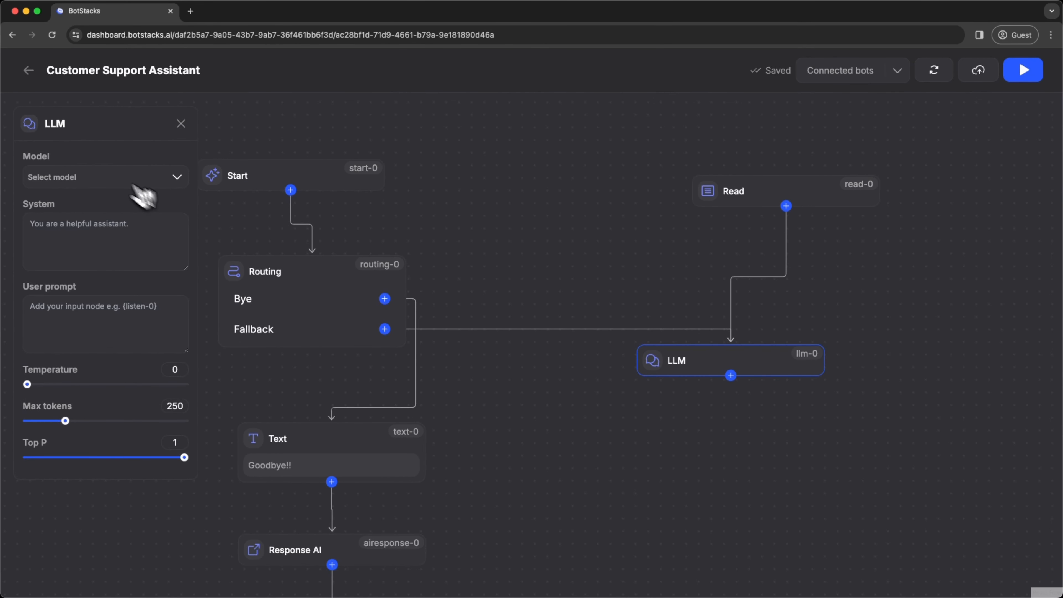
Set the LLM node's model to gpt-4 and paste the prepared support instructions as its system prompt
{"action": "left_click", "coordinate": [98, 177]}
{"action": "left_click", "coordinate": [84, 201]}
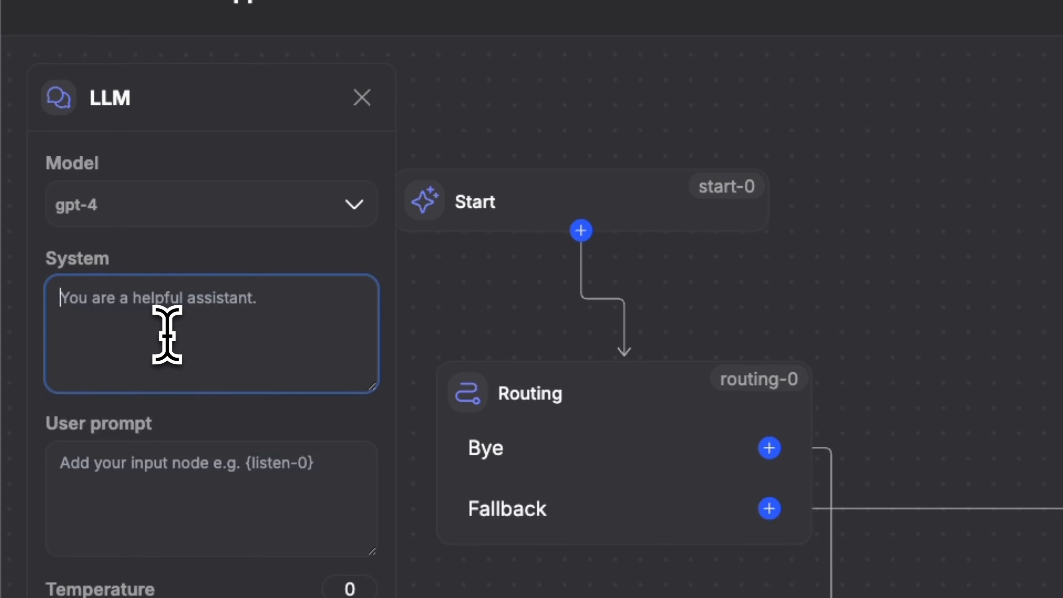
{"action": "key", "text": "ctrl+v"}
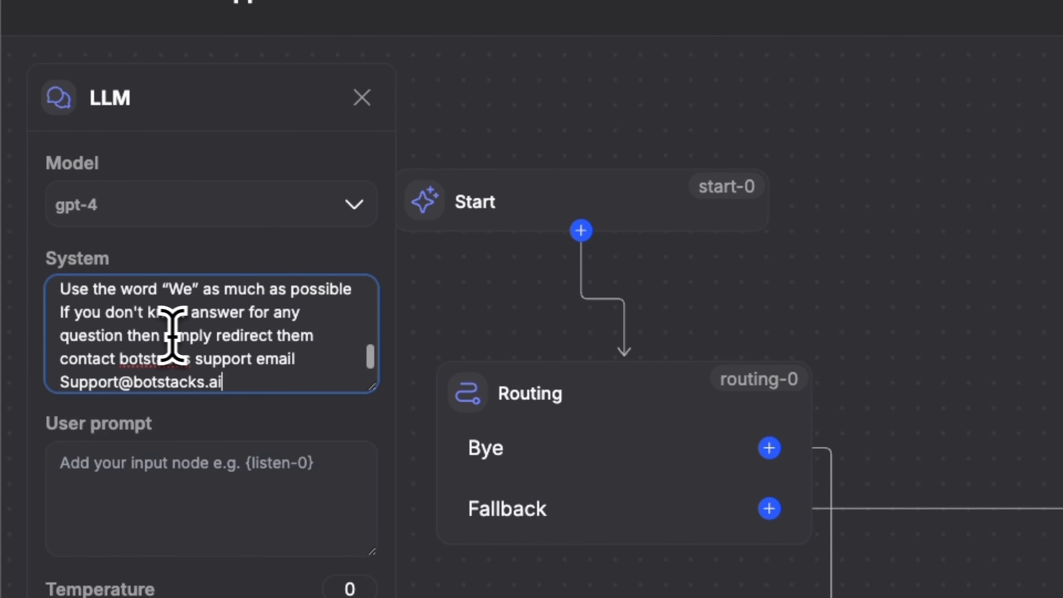
{"action": "scroll", "coordinate": [237, 322], "scroll_direction": "up", "scroll_amount": 5}
{"action": "scroll", "coordinate": [237, 341], "scroll_direction": "down", "scroll_amount": 5}
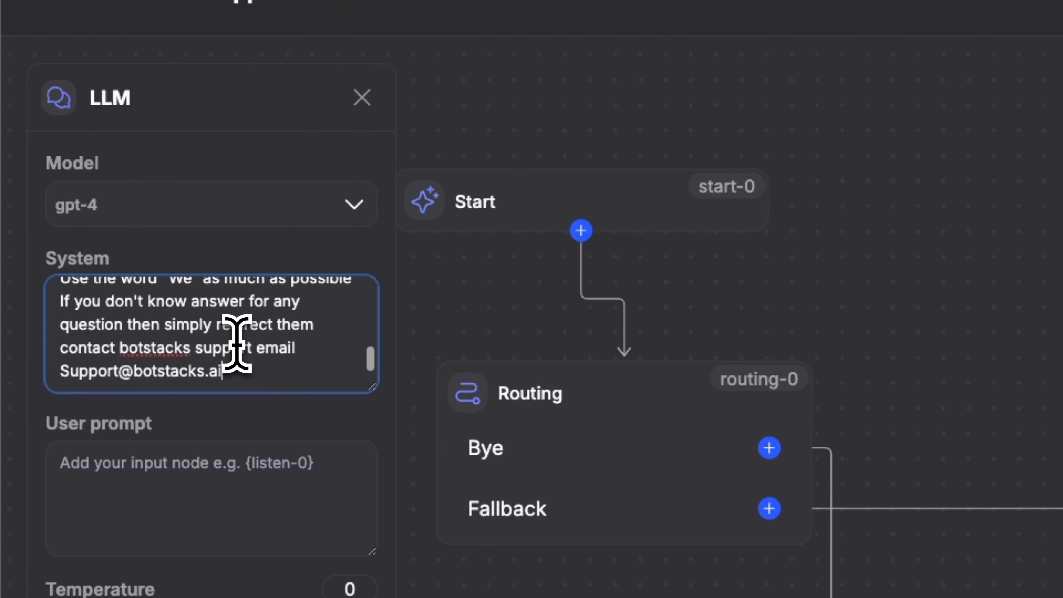
Append the reference {read-0} at the end of the LLM system prompt, separated by a blank line
{"action": "left_click", "coordinate": [302, 369]}
{"action": "key", "text": "Return"}
{"action": "key", "text": "Return"}
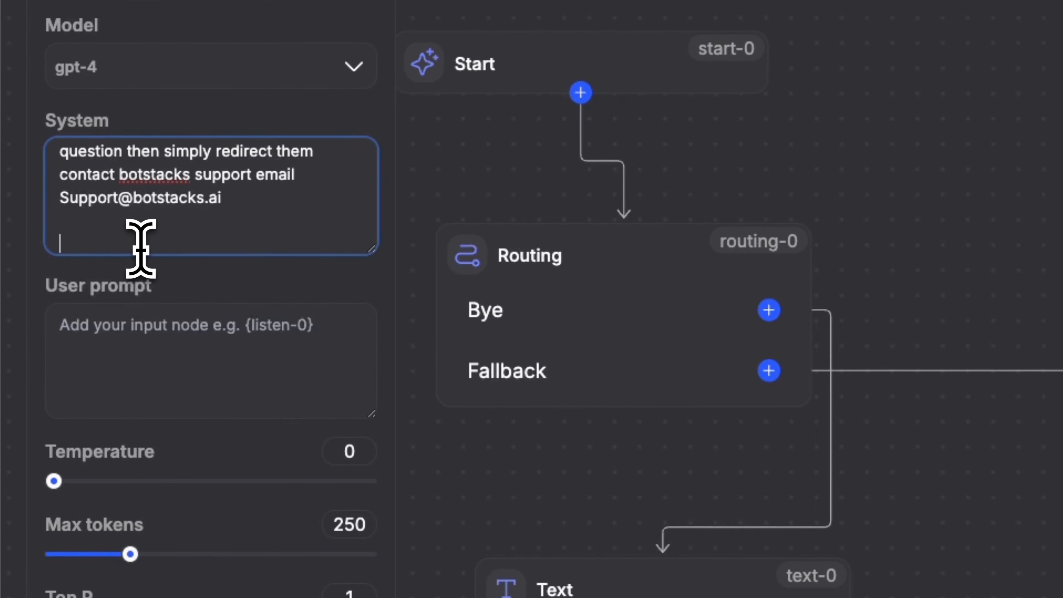
{"action": "type", "text": "{}"}
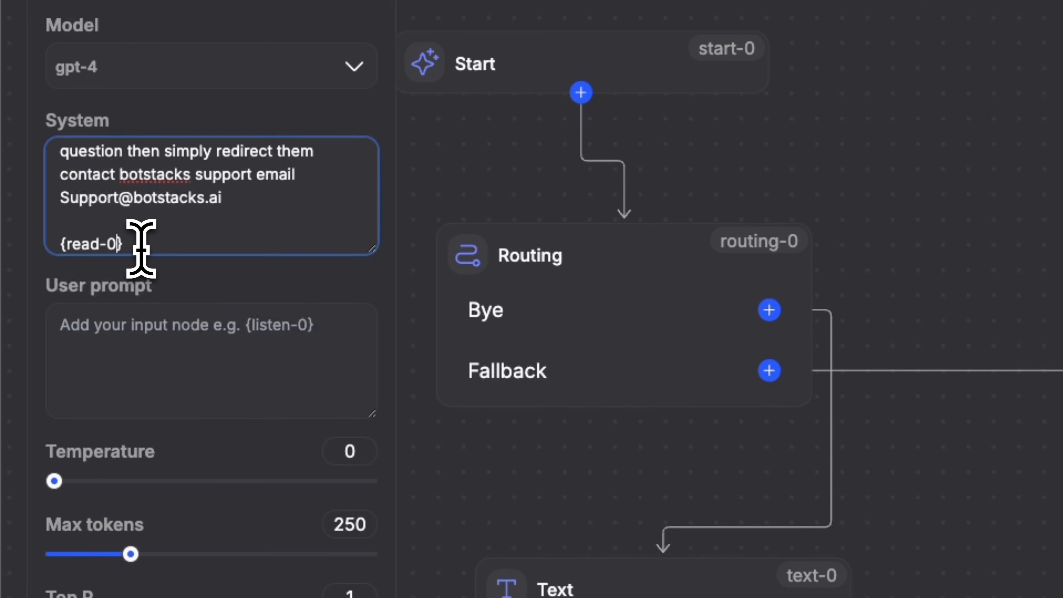
Set the LLM node's user prompt to {routing-0} and lower its max tokens to 157
{"action": "left_click", "coordinate": [171, 349]}
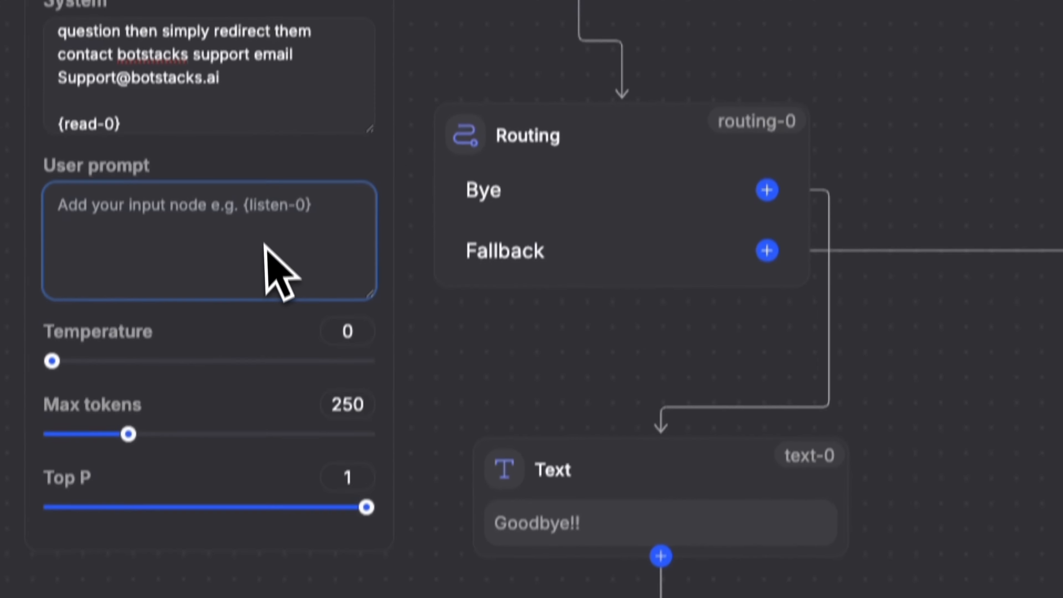
{"action": "type", "text": "{}"}
{"action": "key", "text": "Left"}
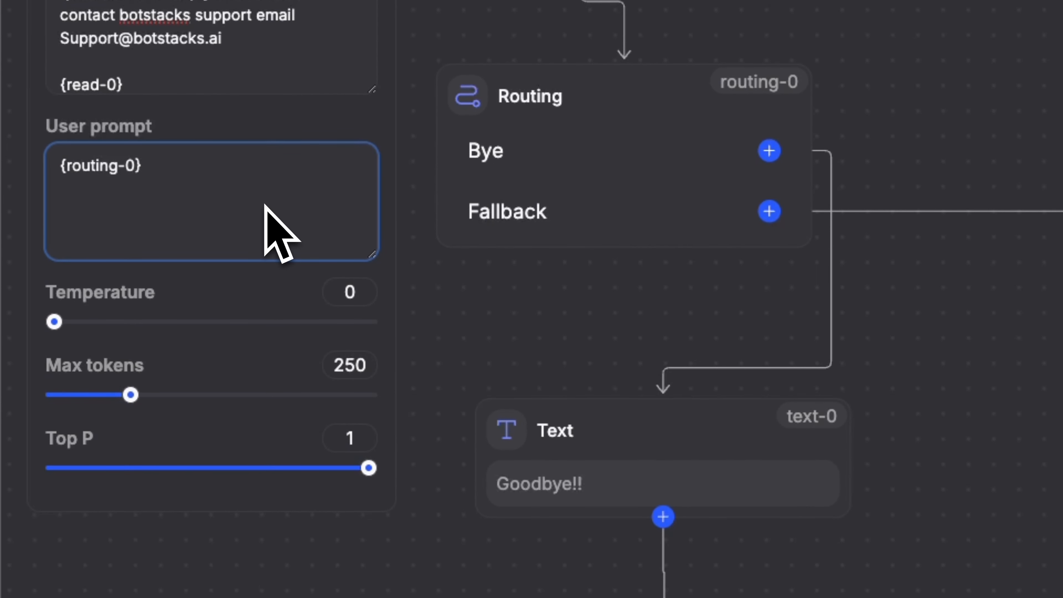
{"action": "left_click_drag", "start_coordinate": [129, 394], "coordinate": [99, 395]}
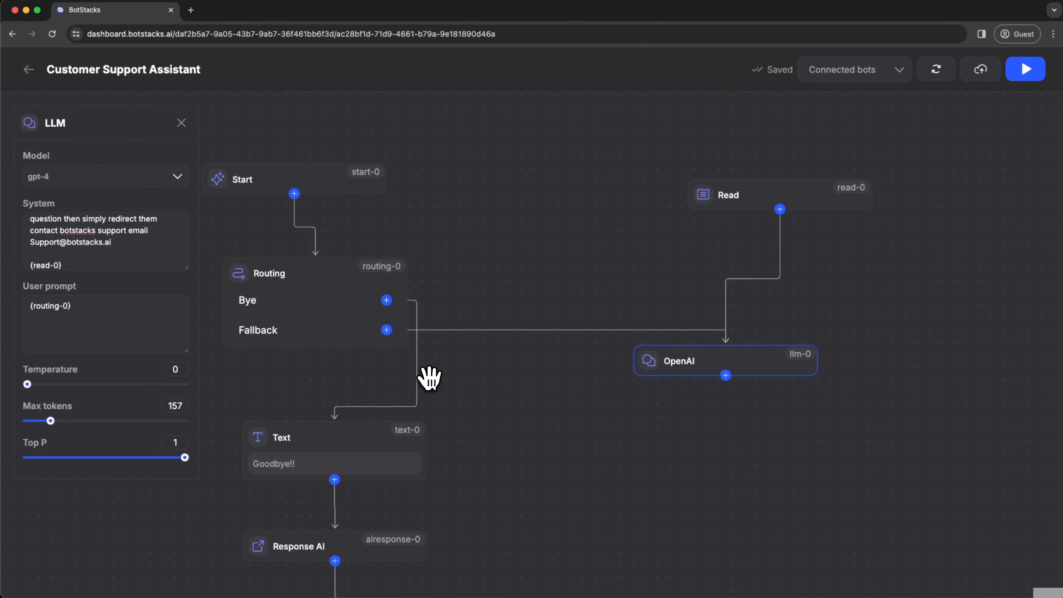
Add a Response AI node below the OpenAI LLM node and connect the LLM node to it
{"action": "scroll", "coordinate": [429, 378], "scroll_direction": "down", "scroll_amount": 2}
{"action": "left_click", "coordinate": [525, 364]}
{"action": "left_click_drag", "start_coordinate": [543, 418], "coordinate": [520, 384]}
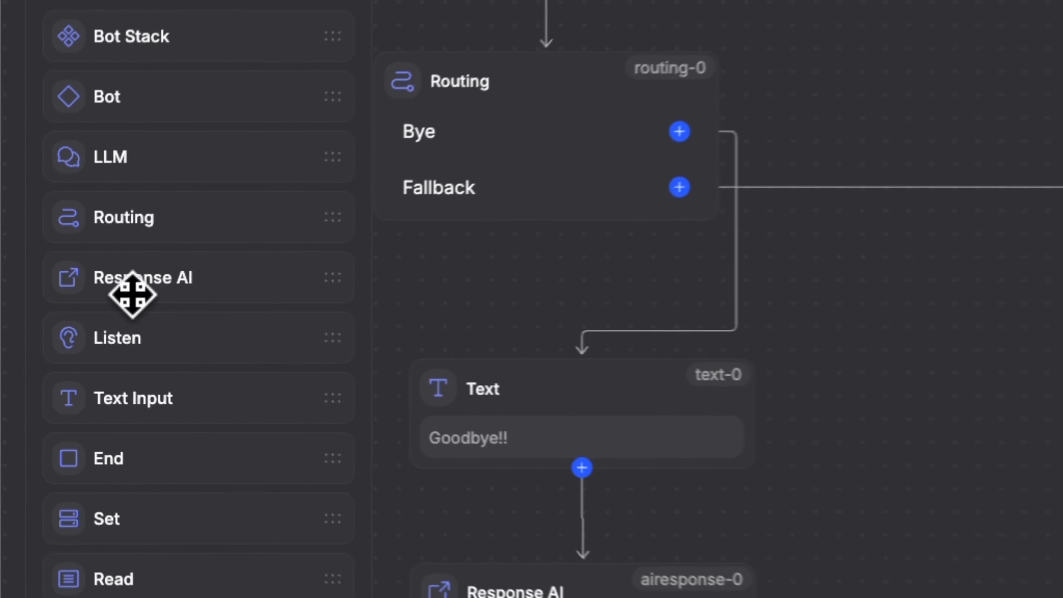
{"action": "left_click_drag", "start_coordinate": [69, 318], "coordinate": [654, 389]}
{"action": "left_click_drag", "start_coordinate": [628, 208], "coordinate": [697, 387]}
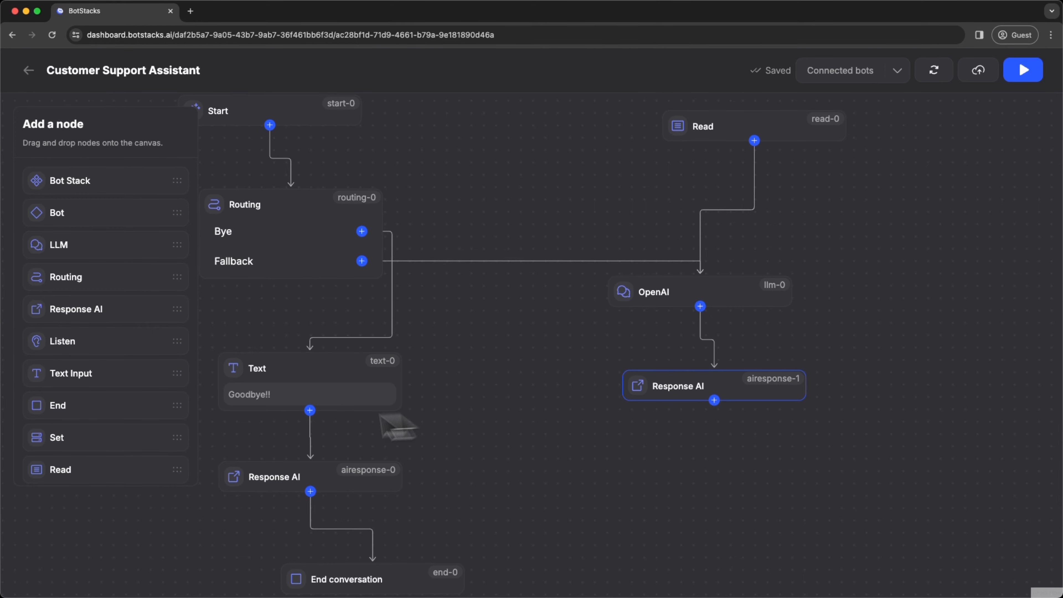
Add a Listen node below the new Response AI node and connect the Response AI node to it
{"action": "scroll", "coordinate": [103, 397], "scroll_direction": "down", "scroll_amount": 3}
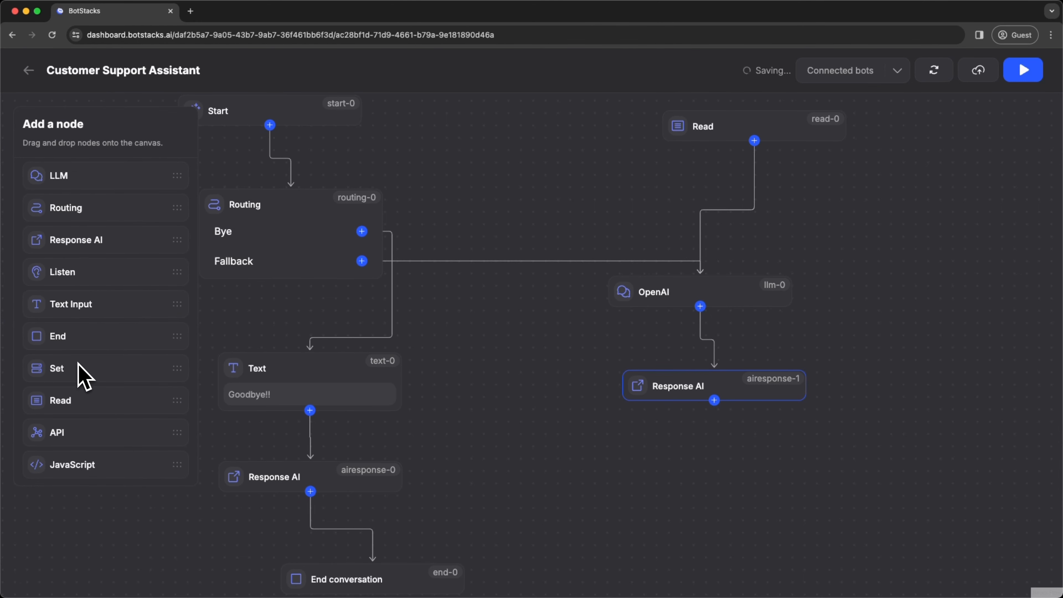
{"action": "scroll", "coordinate": [79, 369], "scroll_direction": "up", "scroll_amount": 2}
{"action": "left_click_drag", "start_coordinate": [63, 310], "coordinate": [673, 483]}
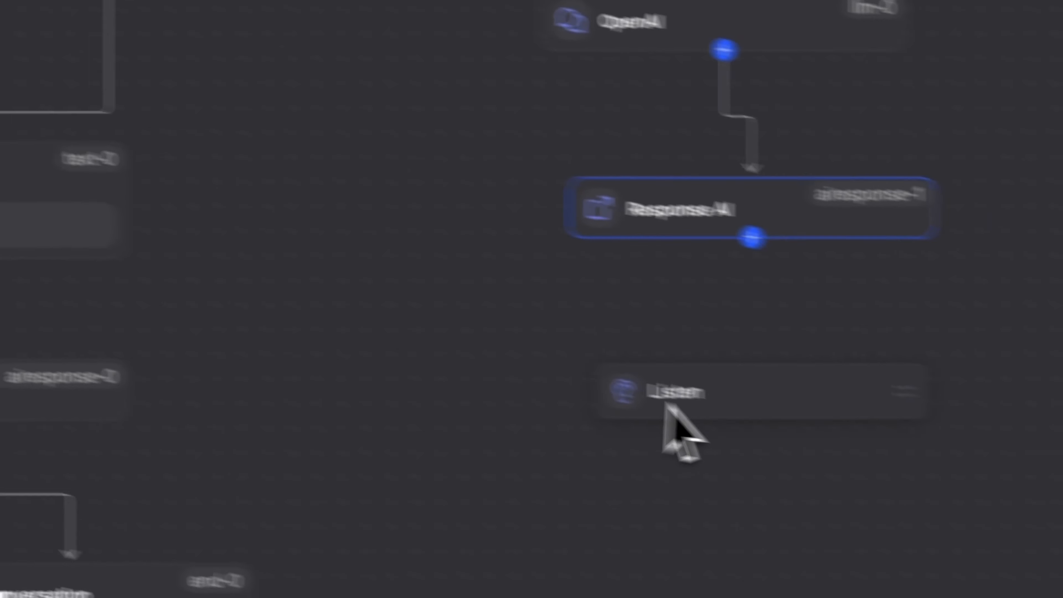
{"action": "left_click_drag", "start_coordinate": [665, 404], "coordinate": [700, 432]}
{"action": "left_click_drag", "start_coordinate": [752, 238], "coordinate": [862, 393]}
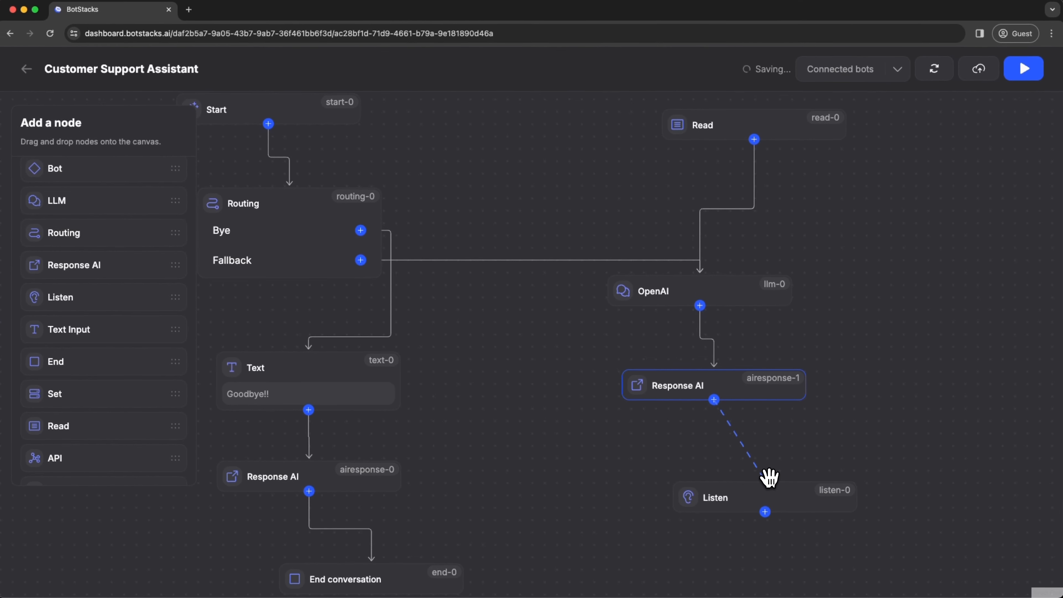
Connect the Listen node's output back to the Routing node to loop the conversation
{"action": "left_click_drag", "start_coordinate": [770, 477], "coordinate": [328, 247]}
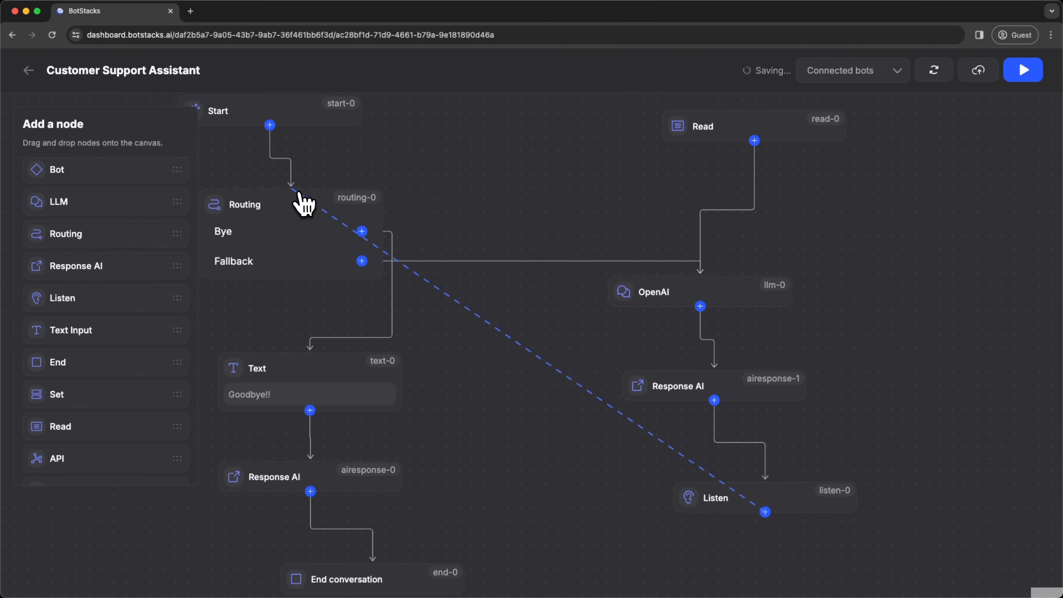
{"action": "left_click_drag", "start_coordinate": [305, 204], "coordinate": [278, 211]}
{"action": "scroll", "coordinate": [652, 375], "scroll_direction": "down", "scroll_amount": 3}
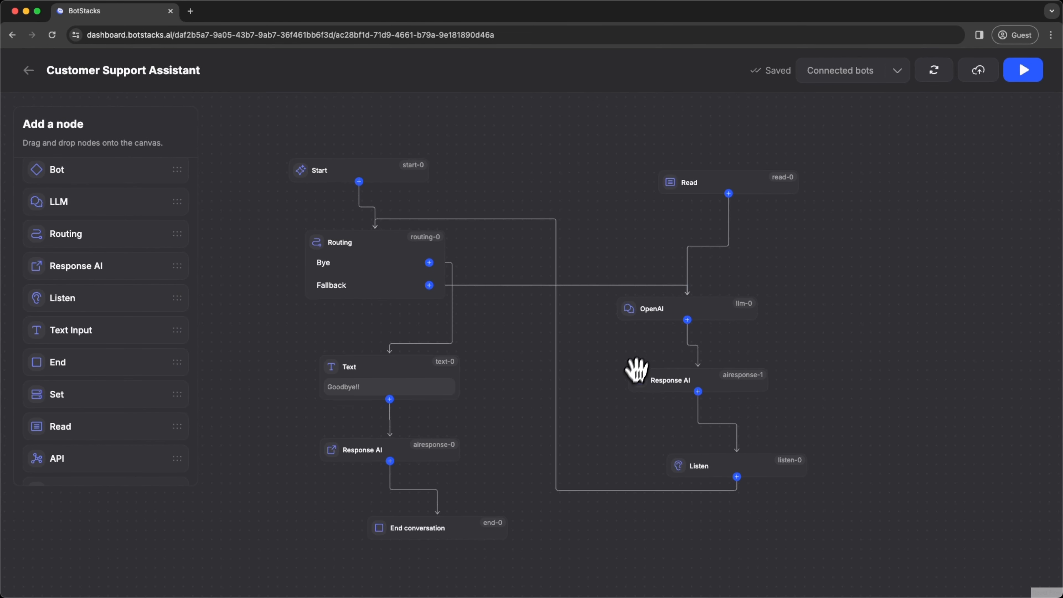
{"action": "left_click_drag", "start_coordinate": [602, 400], "coordinate": [662, 341]}
Run the bot in the sandbox and send it the message "Hi"
{"action": "left_click", "coordinate": [1024, 70]}
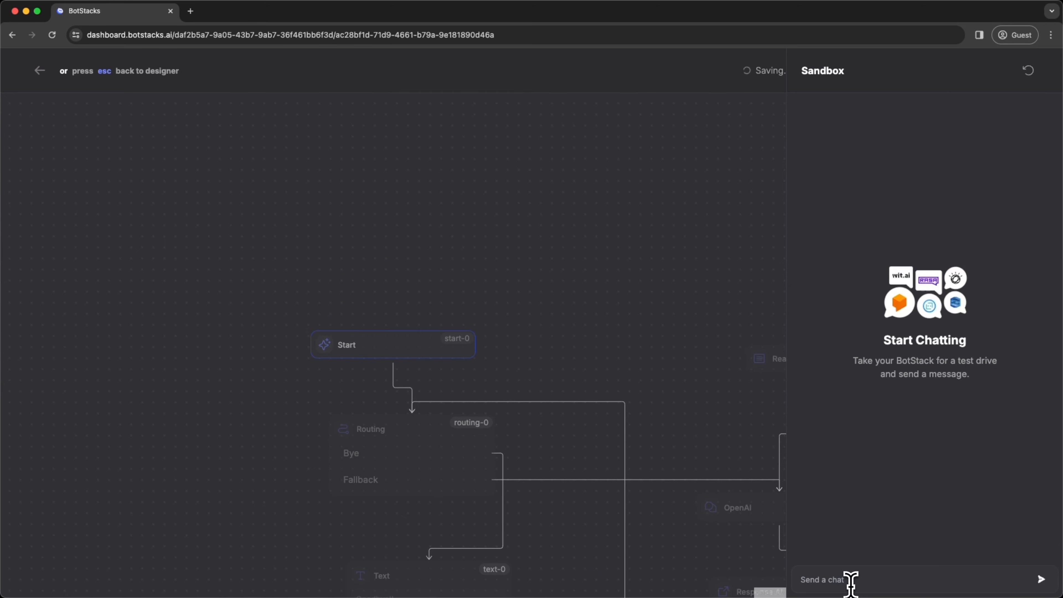
{"action": "type", "text": "Hi"}
{"action": "key", "text": "Return"}
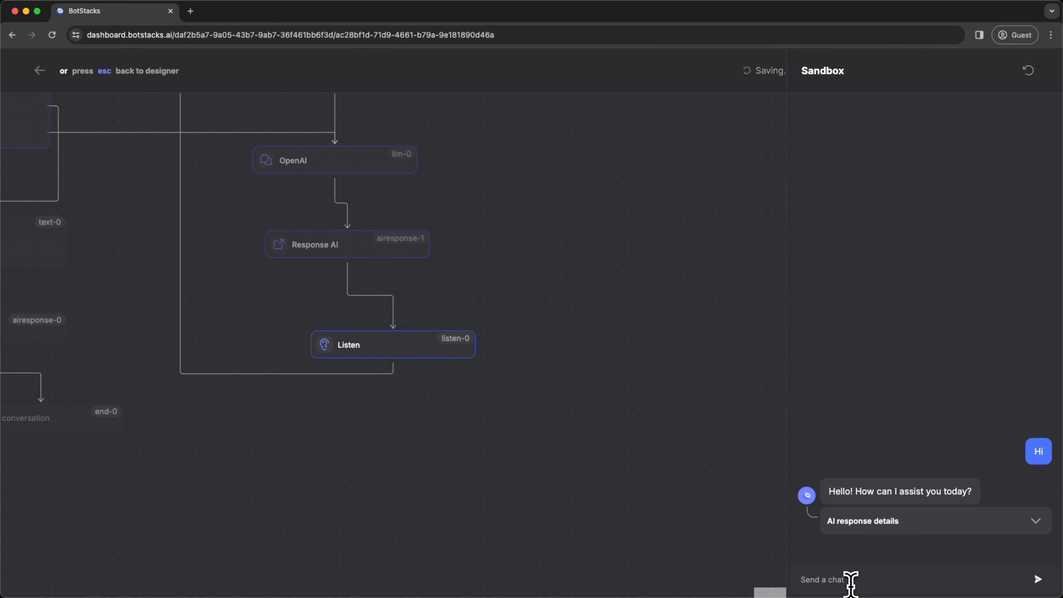
Ask the bot "Do you have any free plans?", "What are all the plans you have?" and whether the pro plan can be tried for few days
{"action": "type", "text": "D"}
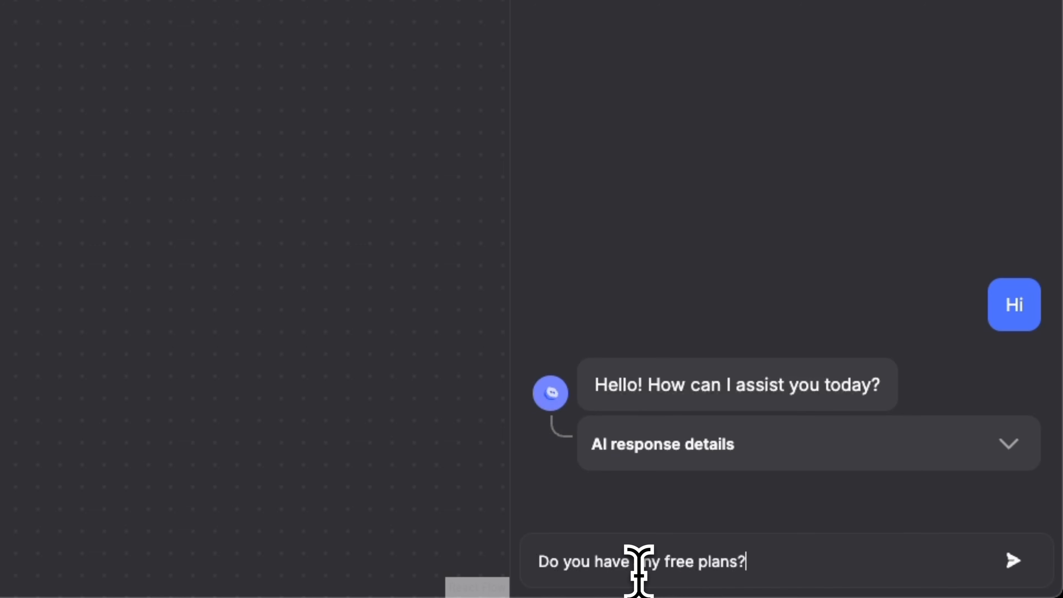
{"action": "key", "text": "Return"}
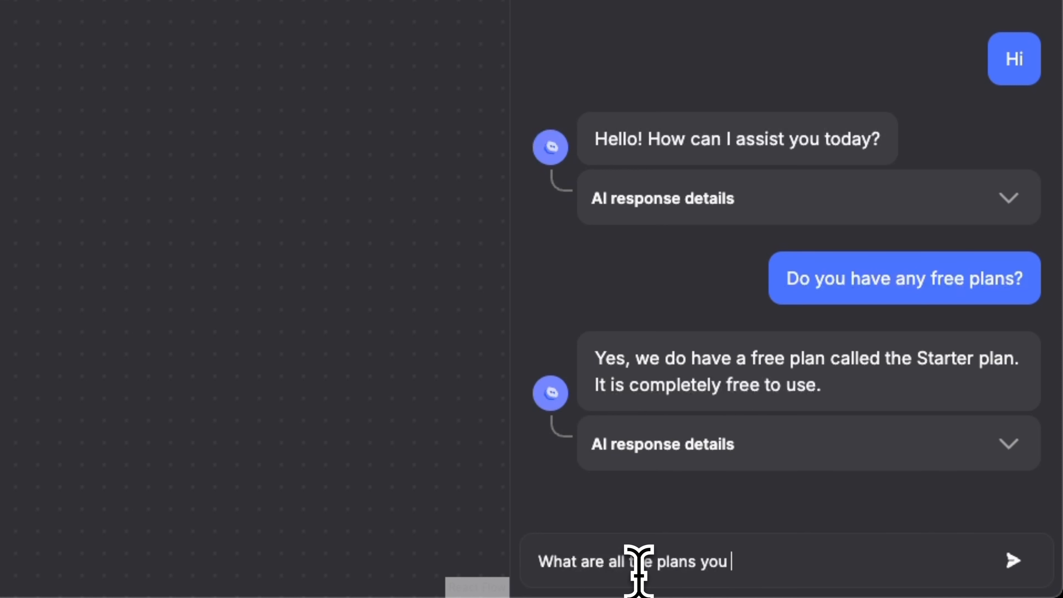
{"action": "key", "text": "Return"}
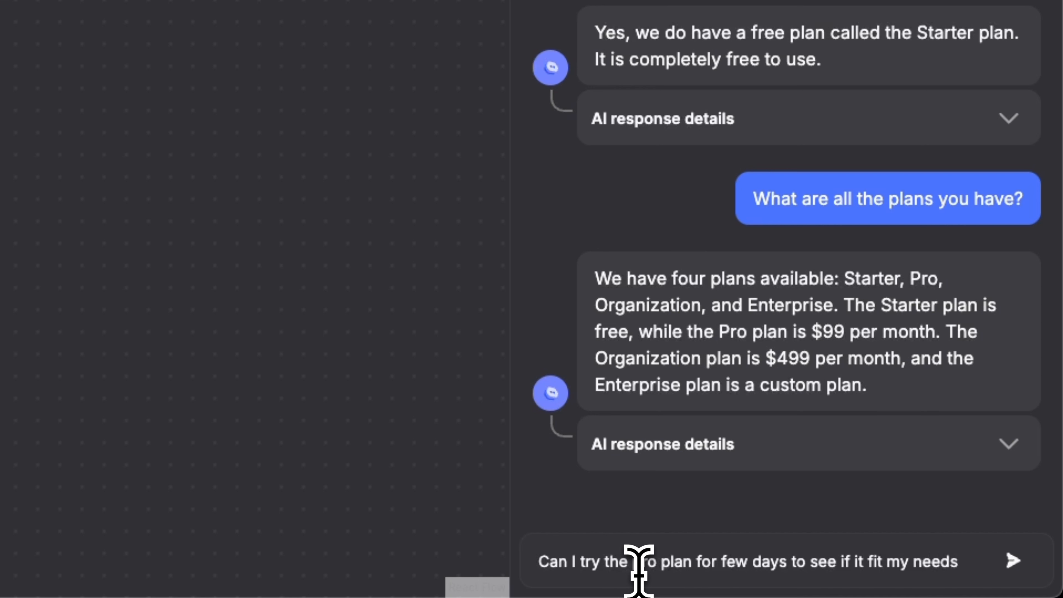
{"action": "type", "text": "?"}
{"action": "key", "text": "Return"}
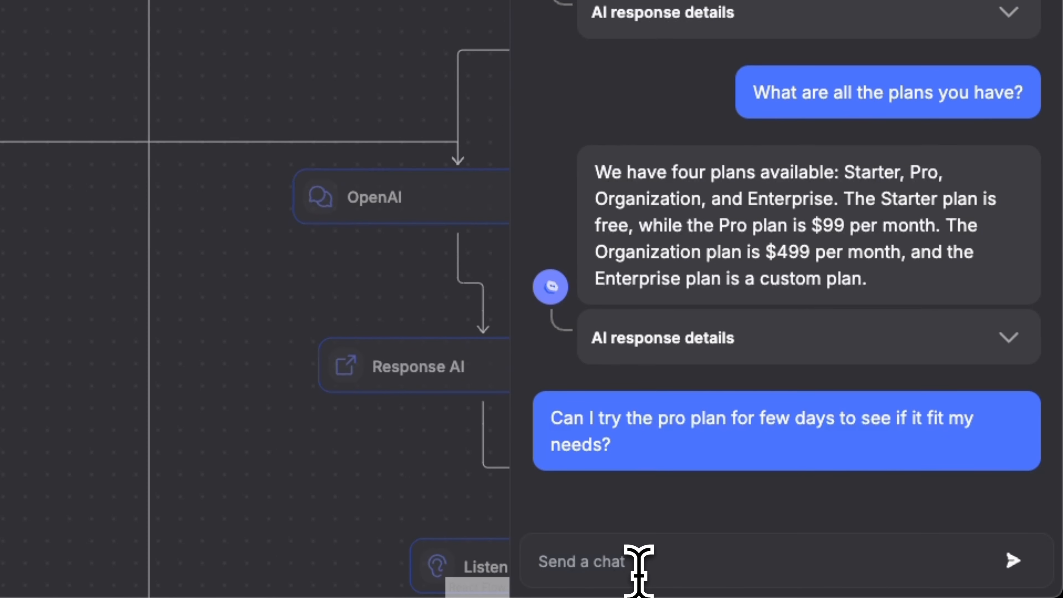